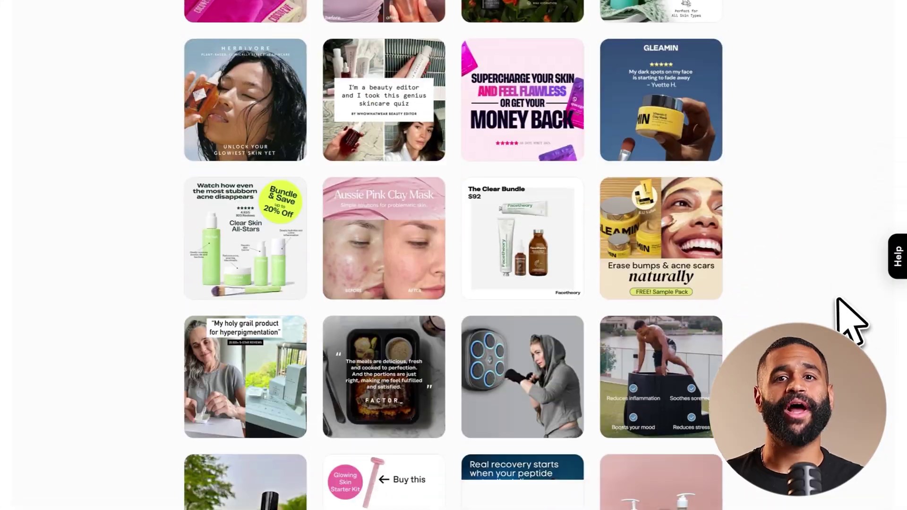
Select the Magnesium ad card from the template grid, then go to the Brand DNA page.
scroll(847, 316, down, 6)
scroll(850, 312, down, 15)
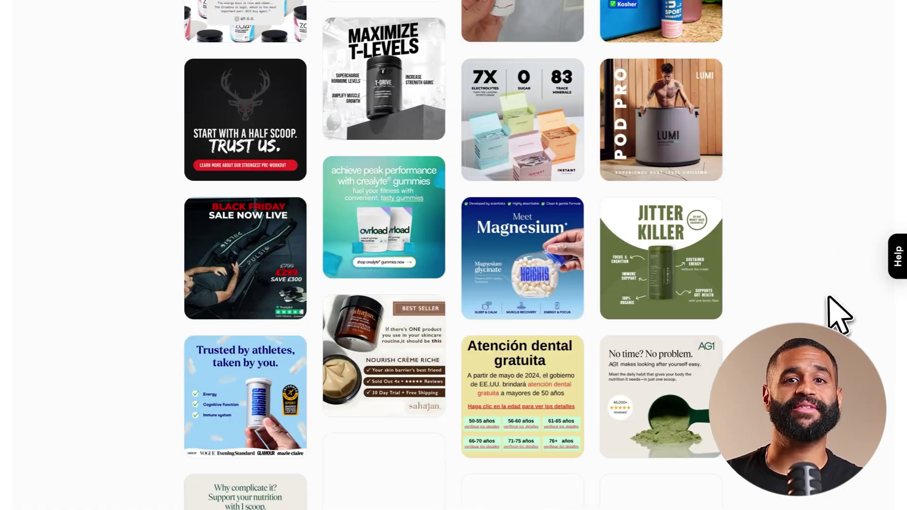
click(505, 285)
scroll(375, 284, down, 5)
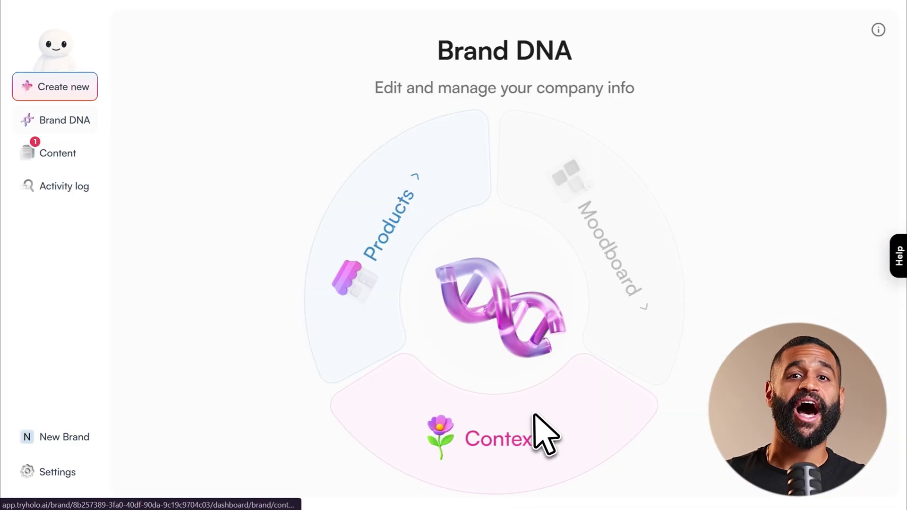
Browse the brand's Context fields and open the 'How you speak' tone-of-voice card.
click(538, 431)
scroll(534, 405, down, 8)
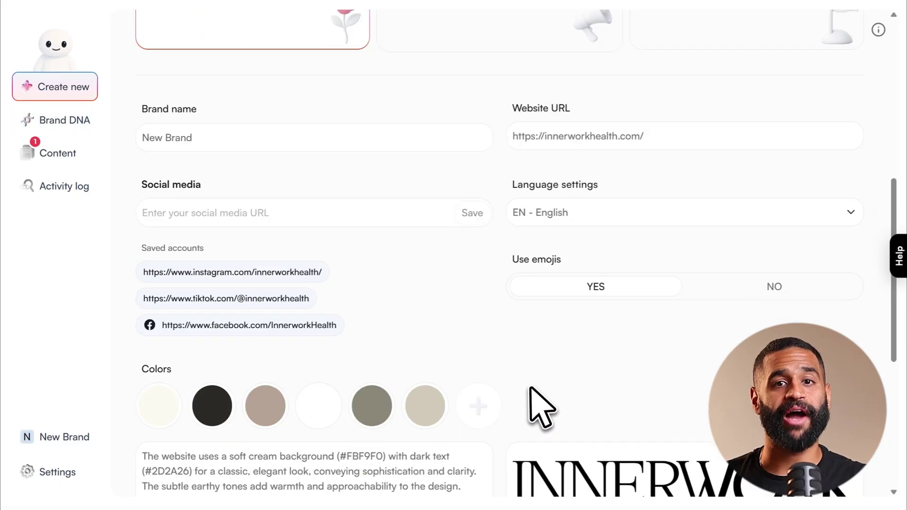
scroll(539, 406, down, 4)
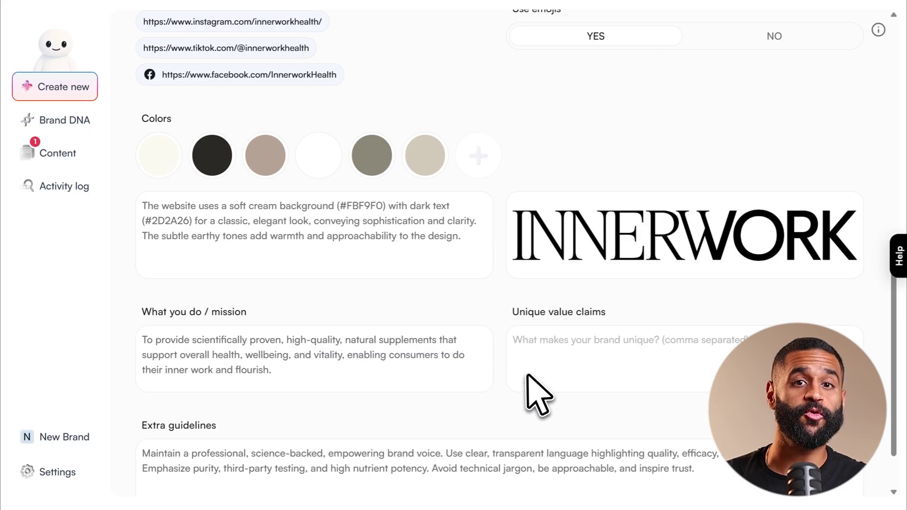
scroll(255, 180, down, 2)
scroll(253, 227, up, 10)
click(449, 274)
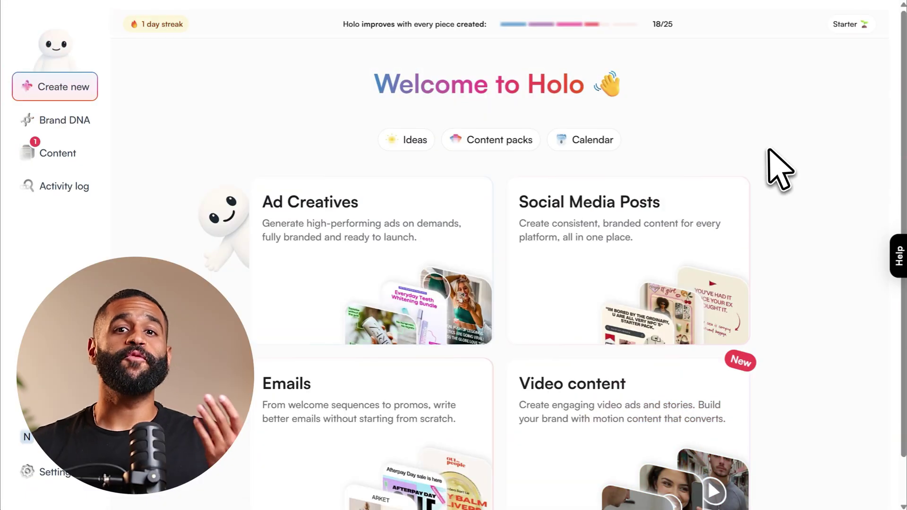
Preview the Video content creation methods, including Image to Video, then return to Brand DNA.
scroll(769, 150, down, 1)
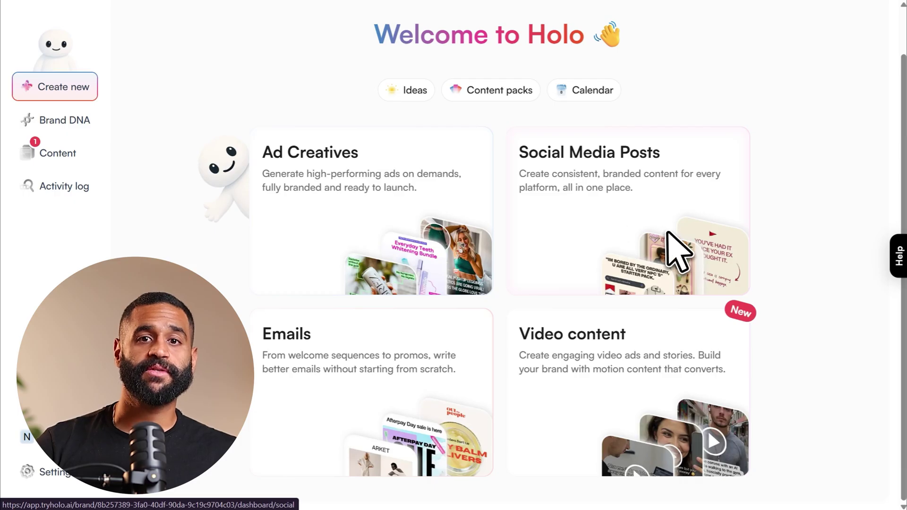
click(628, 400)
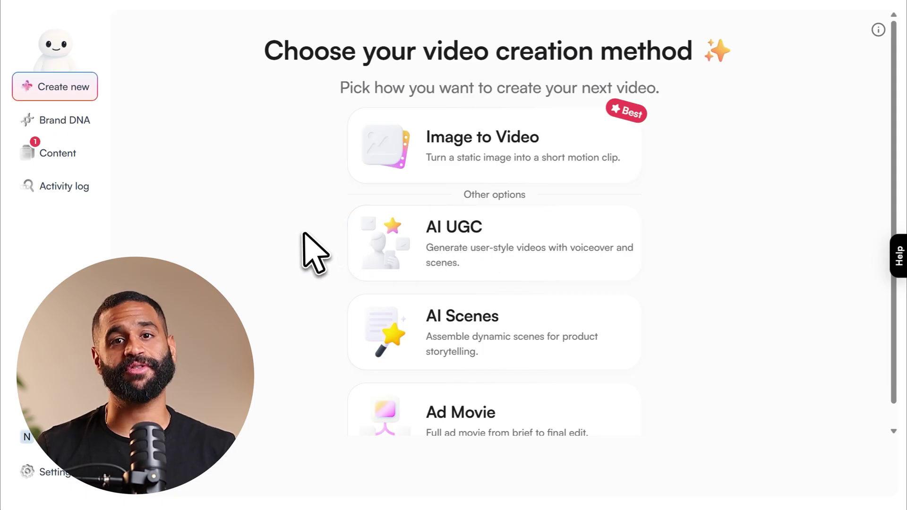
click(93, 121)
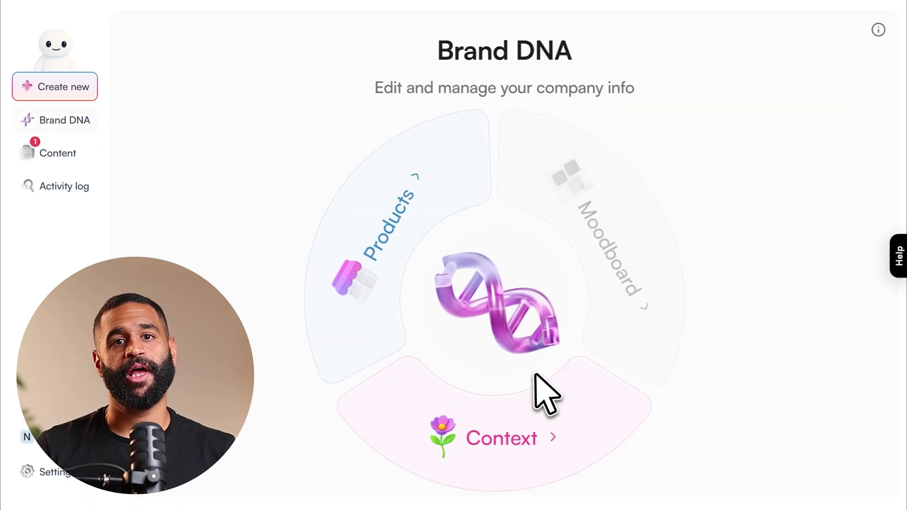
Review the Context page's website, social accounts, colours, logo and guidelines fields.
click(534, 422)
scroll(534, 416, down, 15)
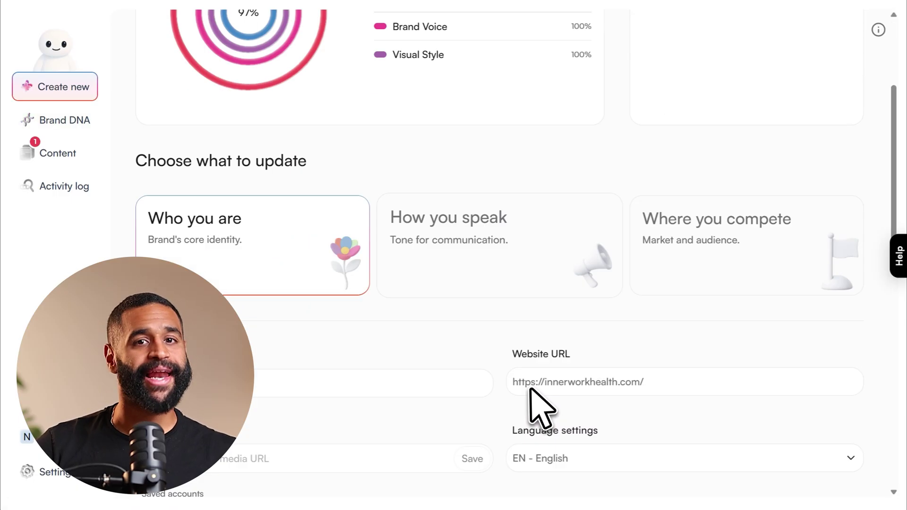
scroll(531, 386, down, 2)
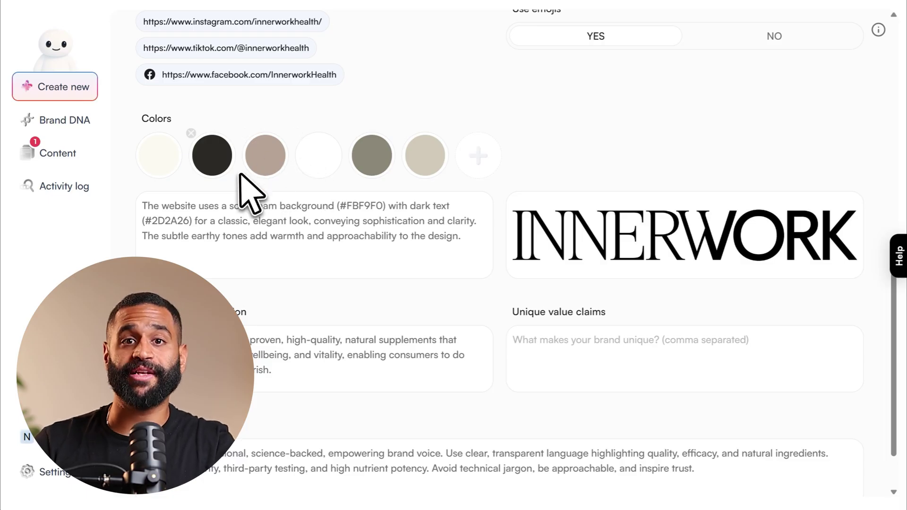
scroll(246, 222, down, 2)
scroll(246, 226, up, 10)
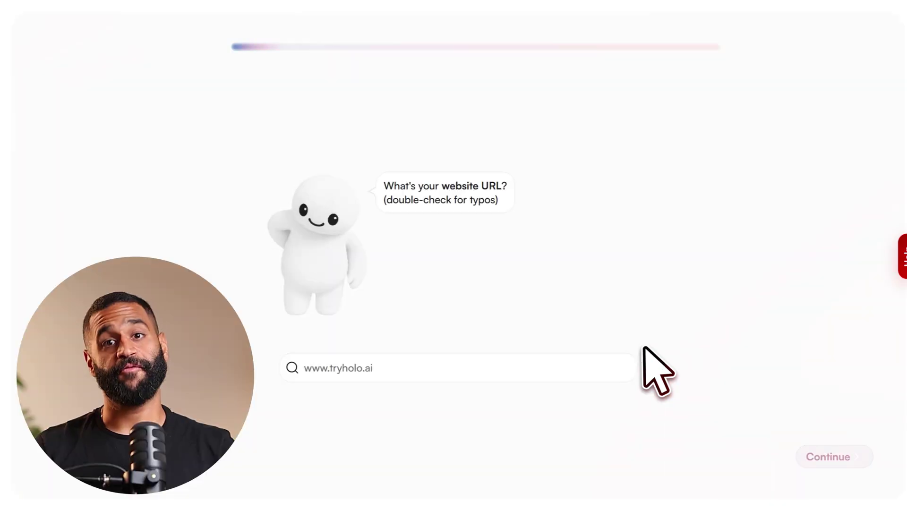
click(569, 371)
text(https://innerworkhealth.com/)
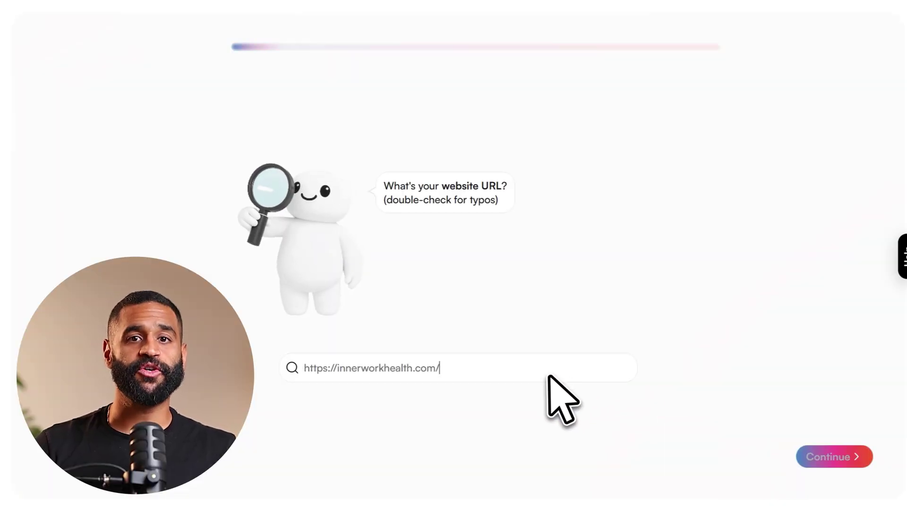
click(835, 459)
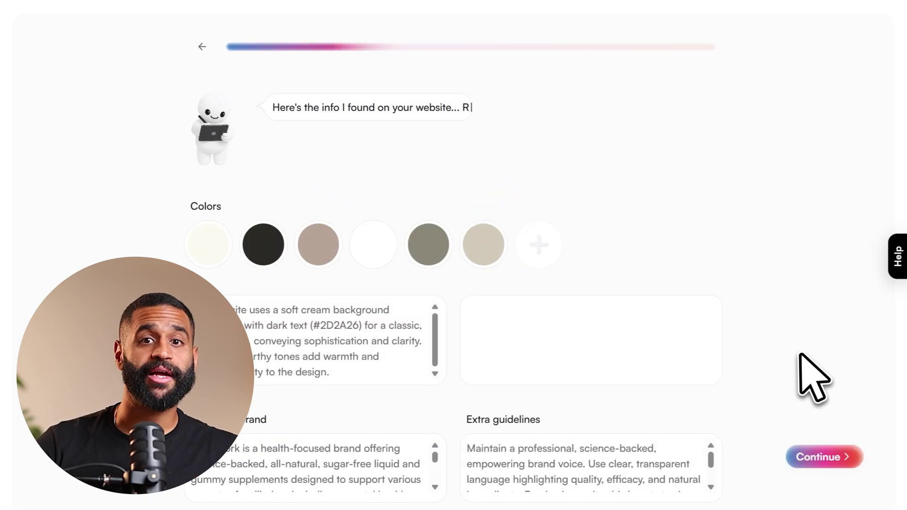
Raise the brand's niches to 4 selected and confirm the extracted brand details.
scroll(757, 274, down, 5)
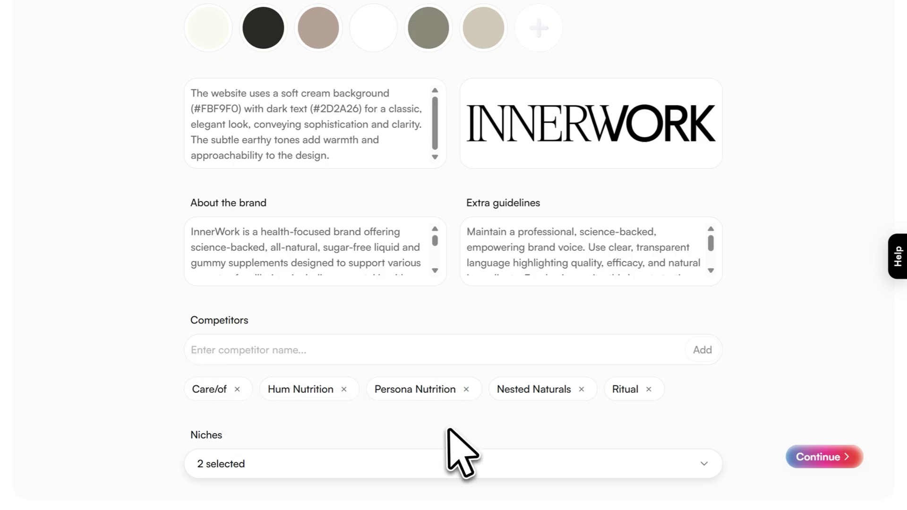
click(465, 462)
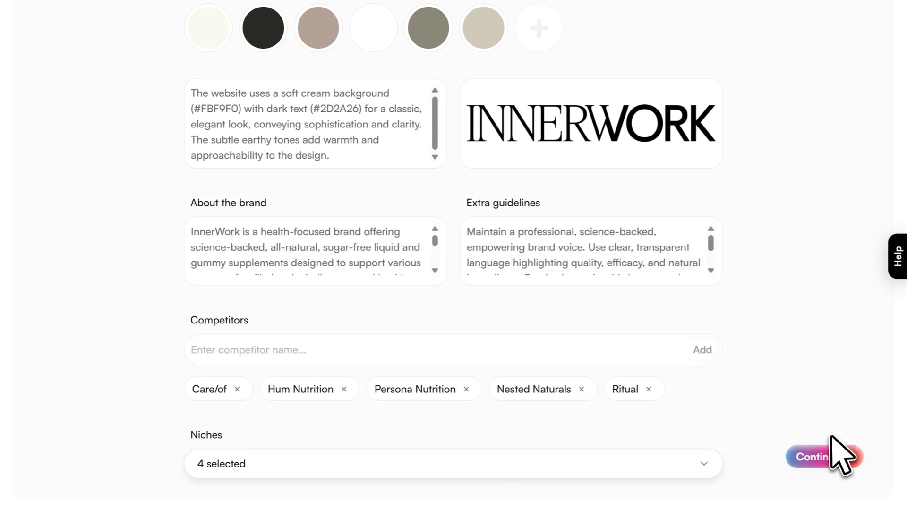
click(840, 455)
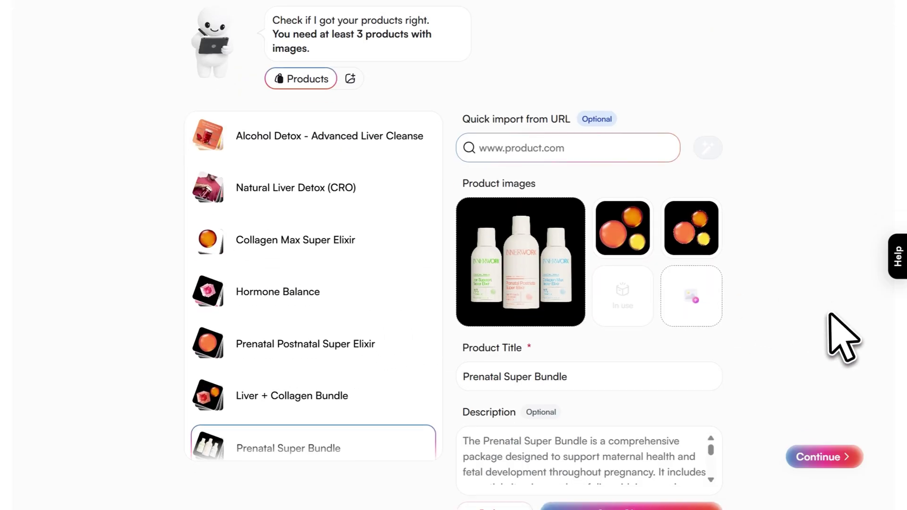
Select Natural Liver Detox from the InnerWork product list and check its description.
scroll(844, 338, down, 1)
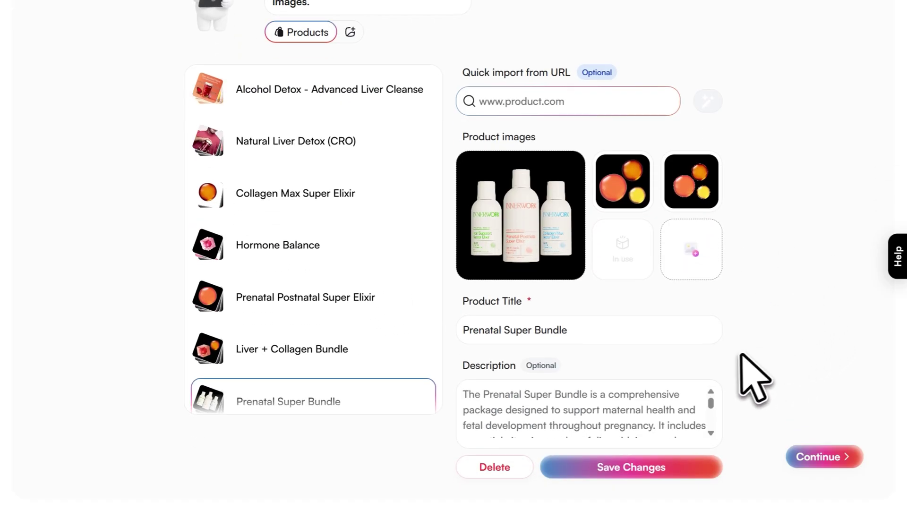
scroll(407, 378, down, 3)
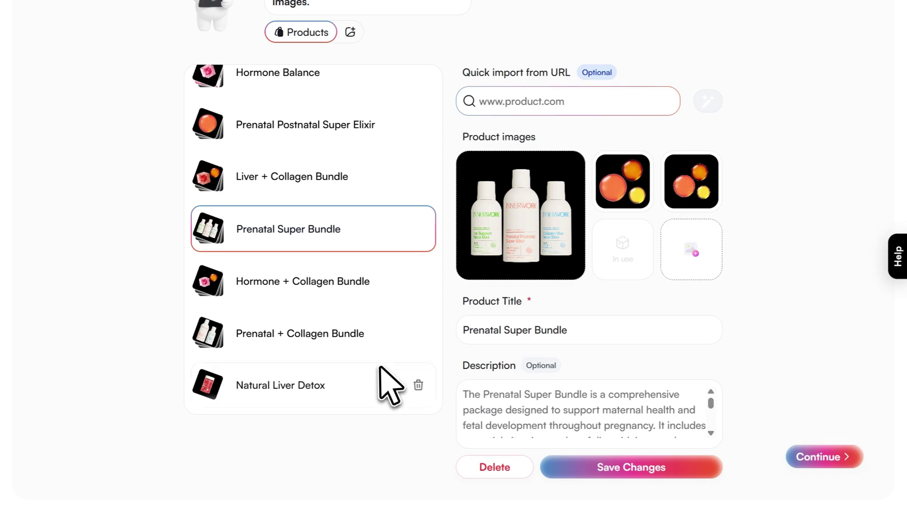
click(390, 386)
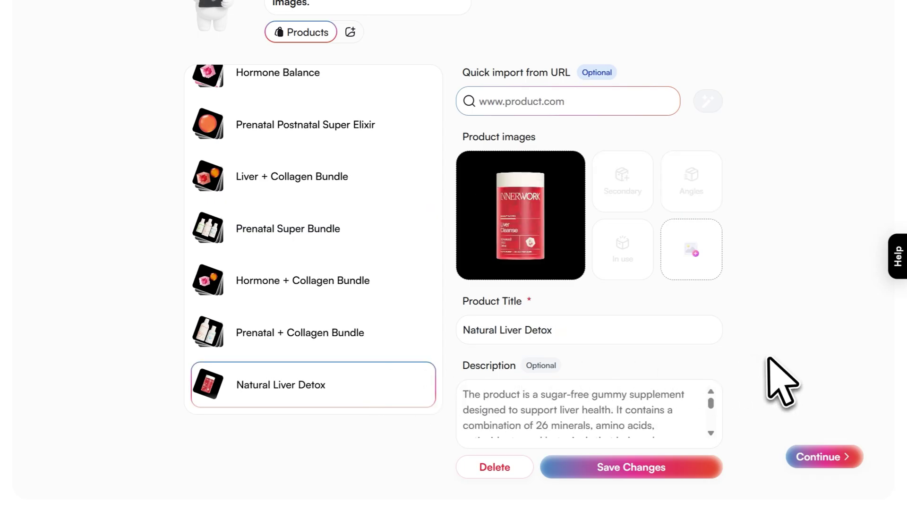
scroll(652, 420, down, 3)
scroll(647, 421, up, 3)
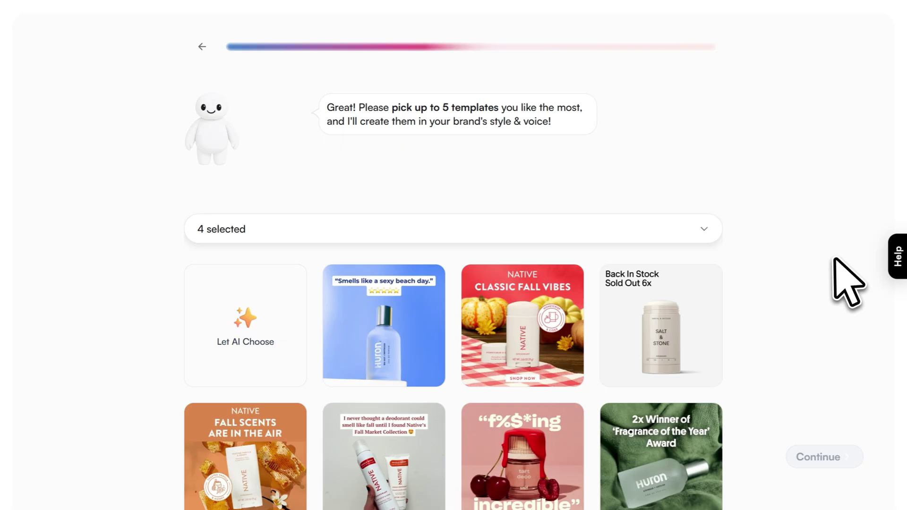
Add the Huron '2x Winner' Fragrance of the Year tile, making 5/5 templates selected.
scroll(849, 282, down, 5)
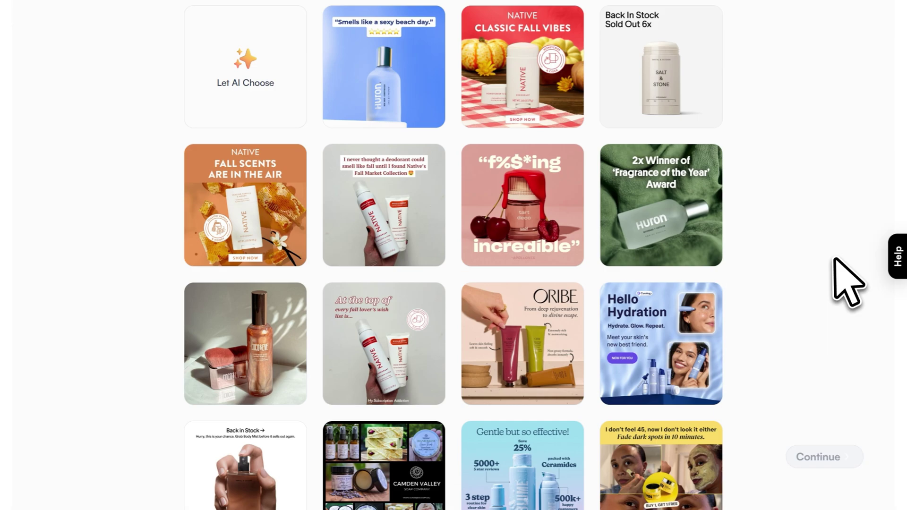
scroll(849, 282, down, 2)
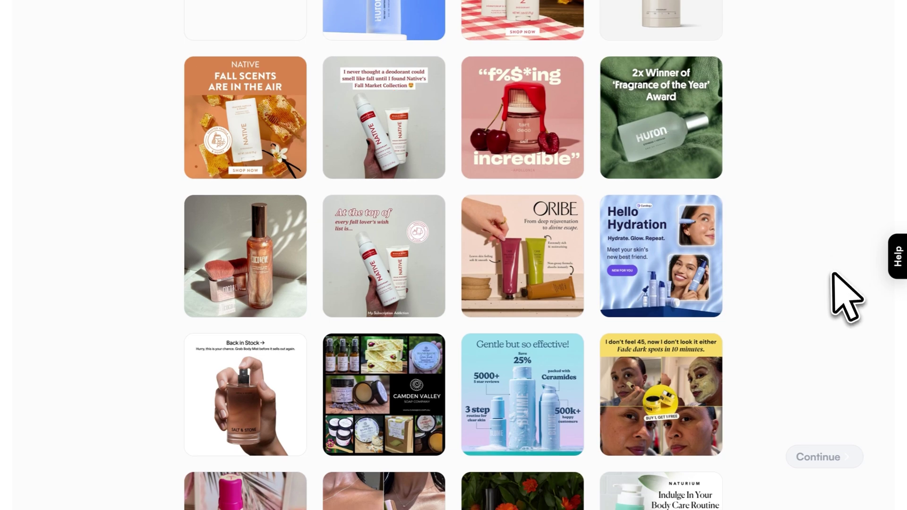
scroll(841, 288, down, 10)
scroll(839, 302, down, 14)
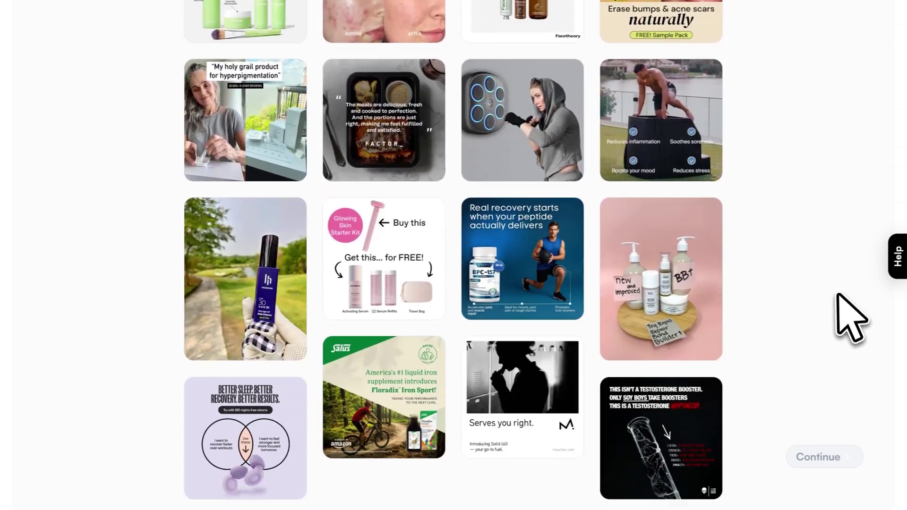
scroll(839, 261, down, 6)
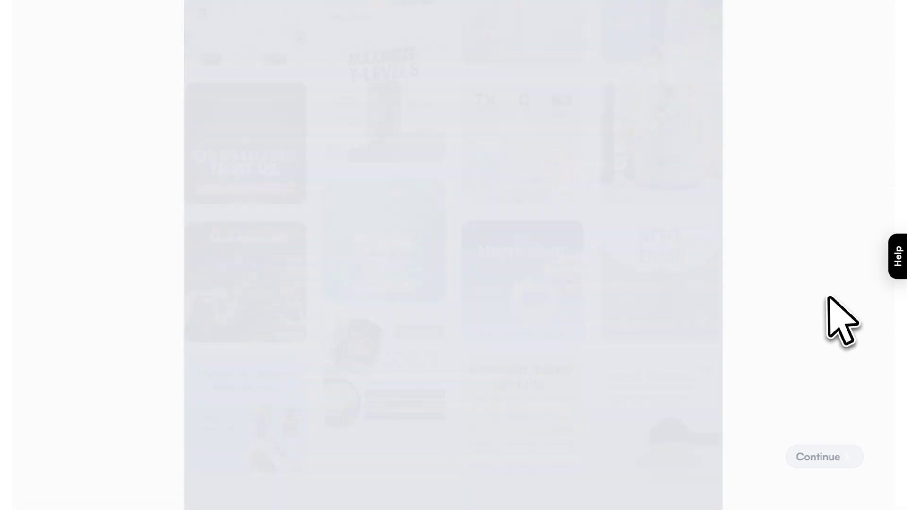
scroll(582, 345, down, 5)
scroll(784, 264, up, 20)
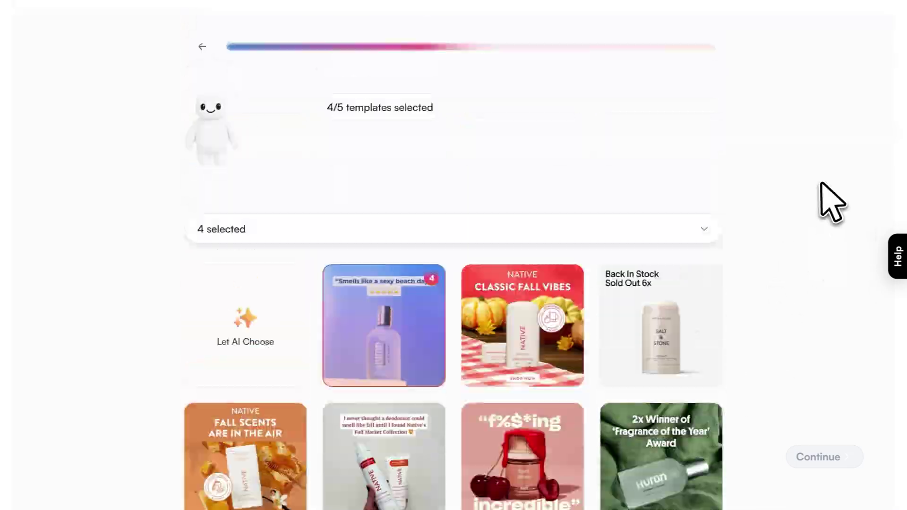
click(689, 453)
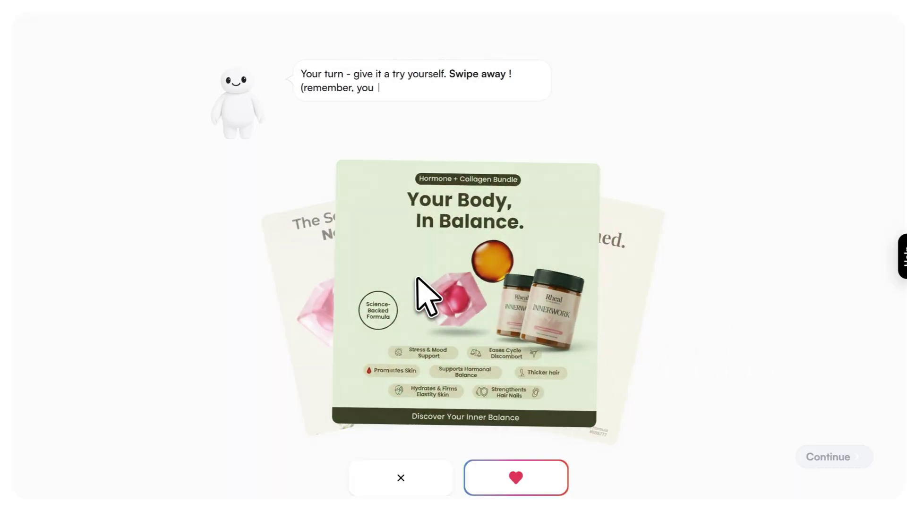
Like 'Your Body, In Balance', skip the next drafts, and like 'Advanced Liver Cleanse'.
drag(543, 314, 695, 324)
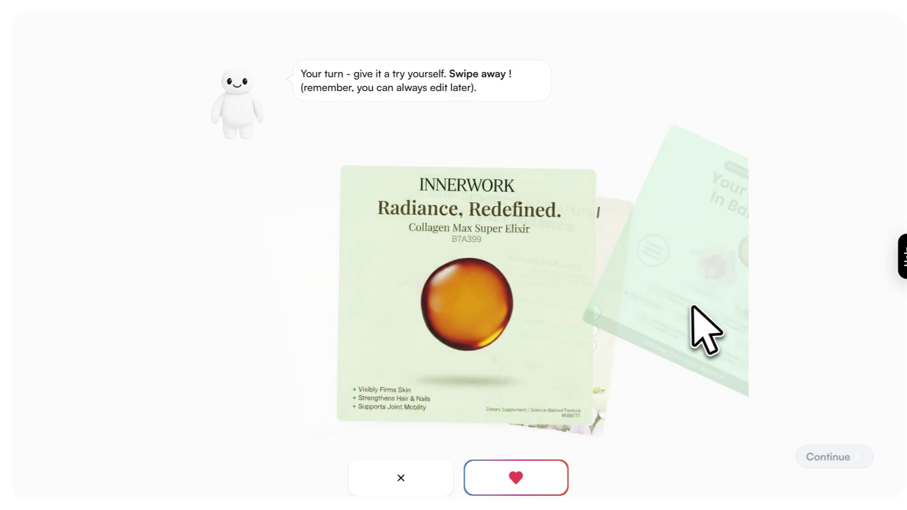
drag(473, 312, 247, 284)
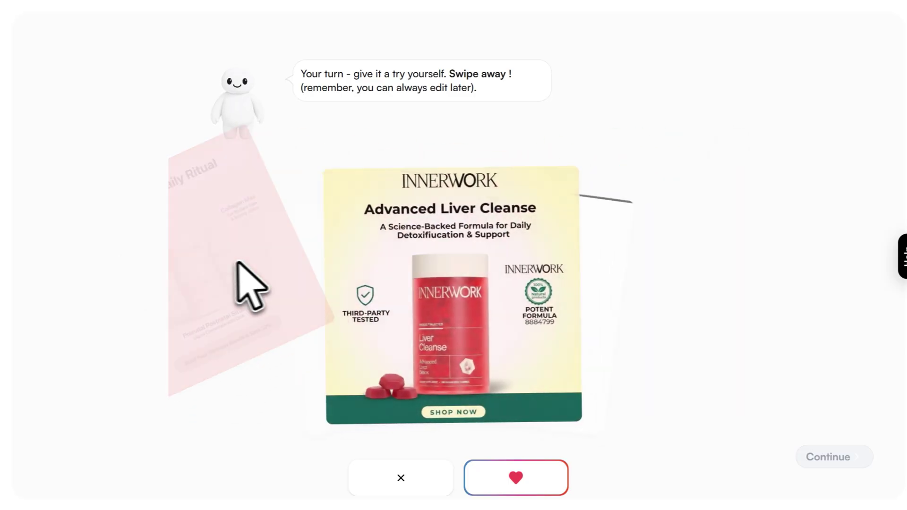
drag(470, 278, 688, 320)
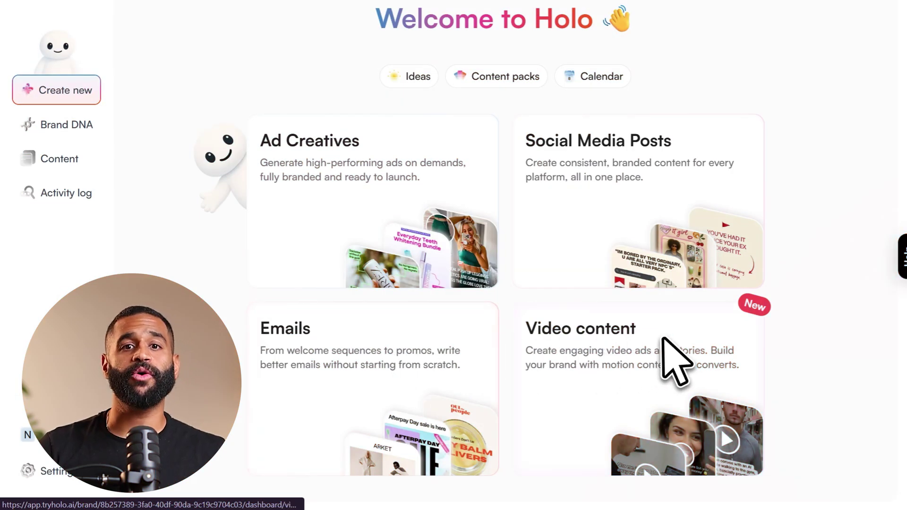
Create Video content as AI UGC with the Product in hand style and Full screen layout.
click(675, 380)
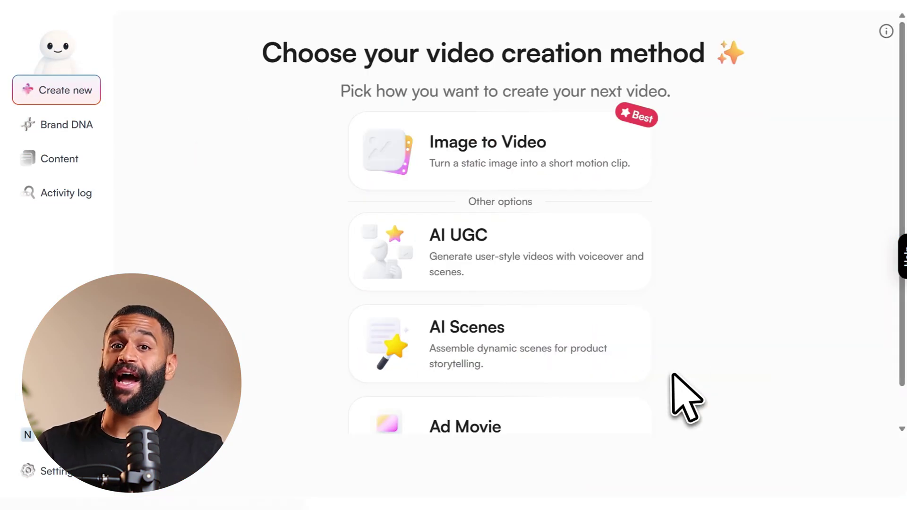
click(490, 257)
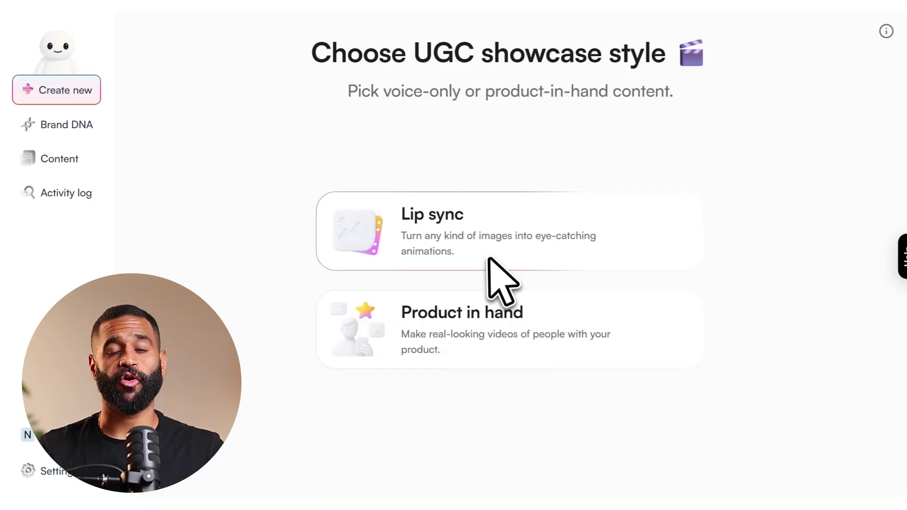
click(490, 336)
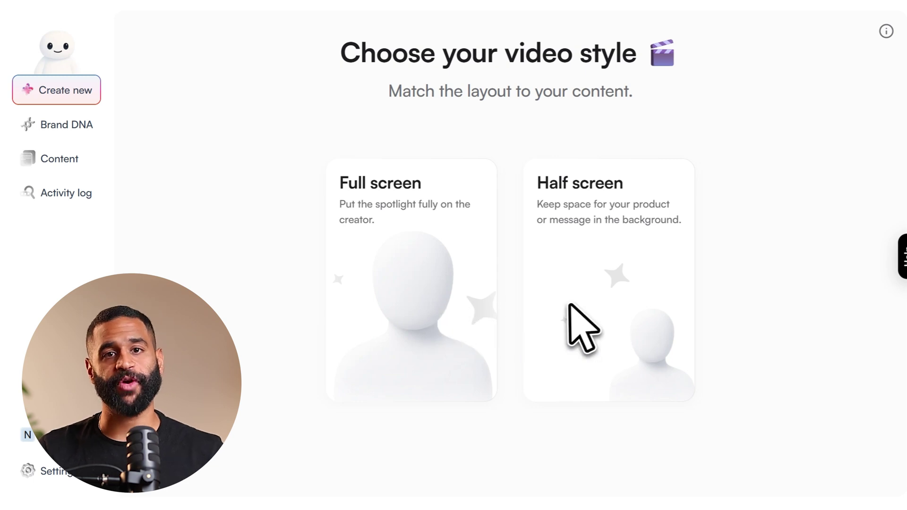
click(425, 299)
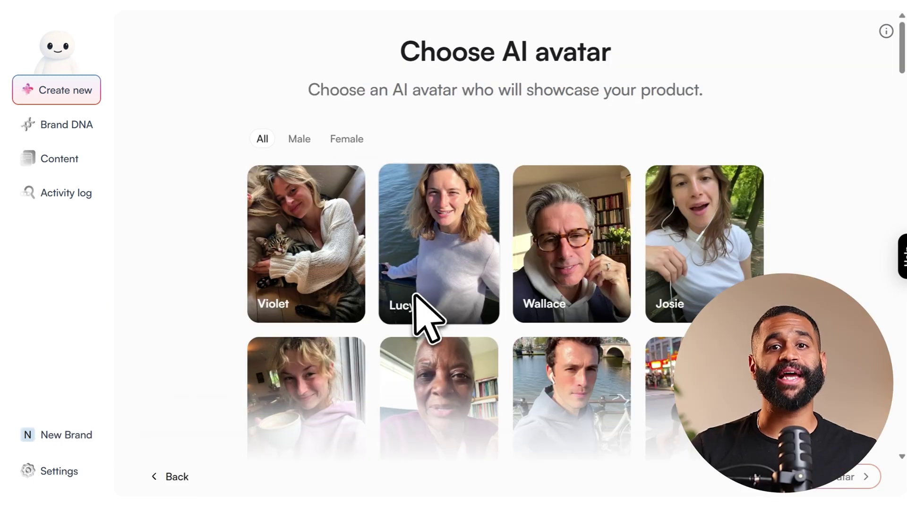
Filter to Male avatars, pick the doctor, and choose the Alcohol Detox - Advanced Liver Cleanse product.
scroll(423, 317, down, 3)
scroll(414, 294, up, 3)
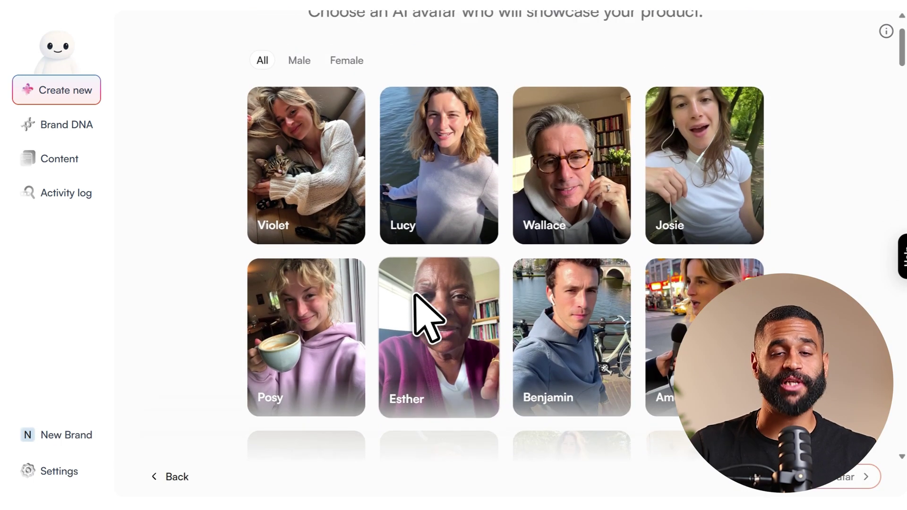
click(299, 140)
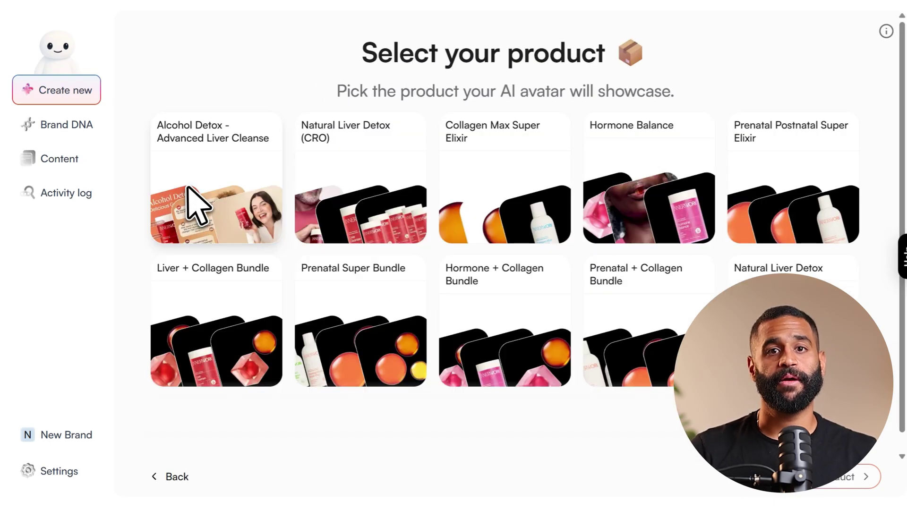
click(203, 208)
click(848, 477)
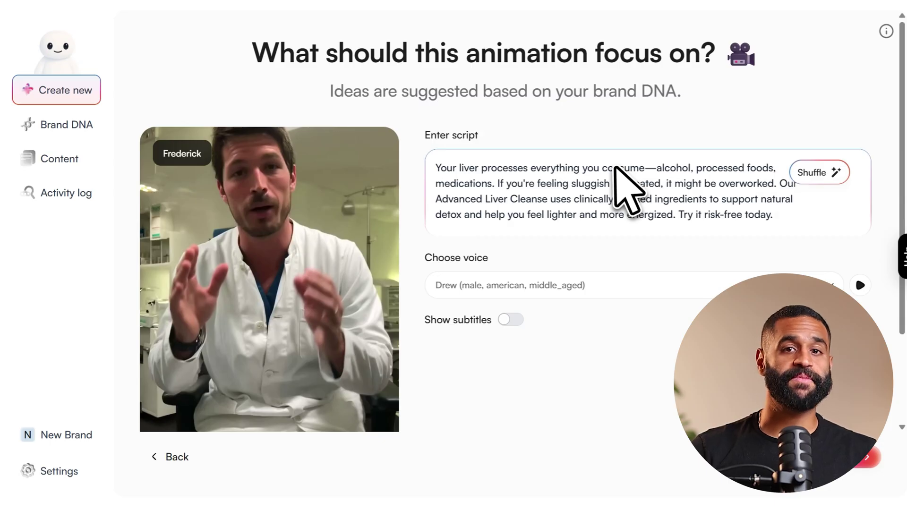
scroll(617, 189, down, 3)
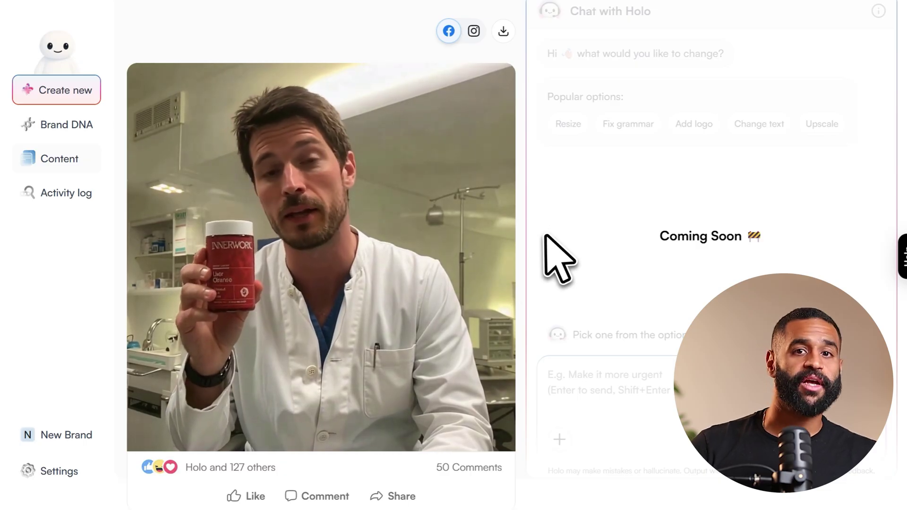
Play the finished video of the lab-coated avatar presenting the InnerWork Liver Cleanse bottle.
mouse_move(354, 435)
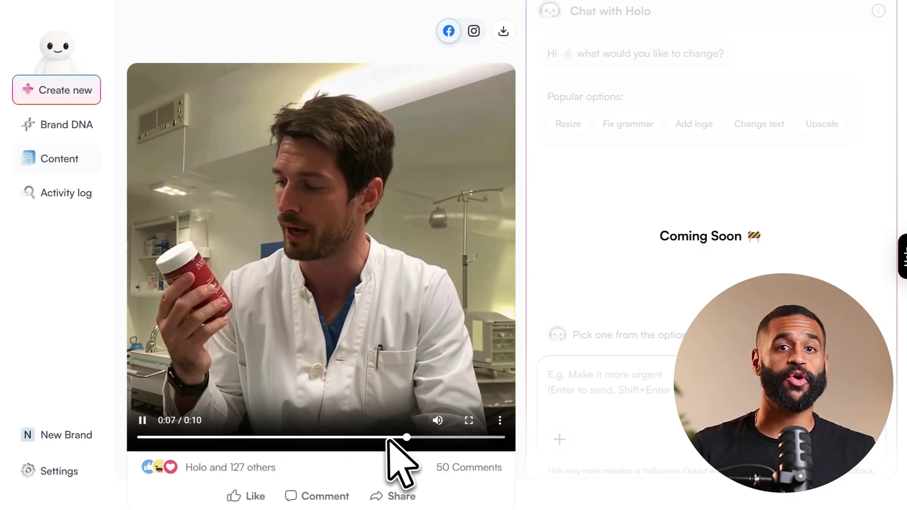